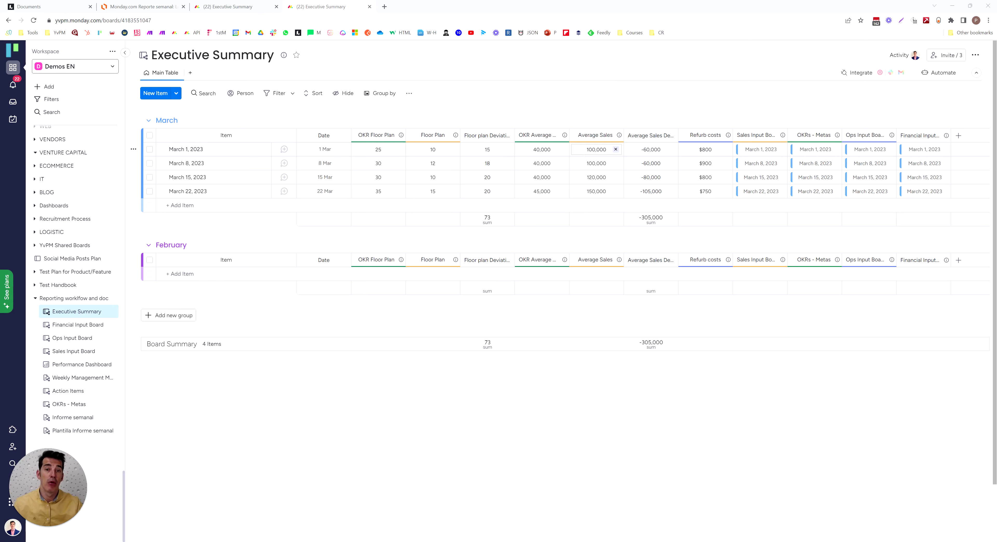
Review the Financial Input Board, the Ops Input Board, and the finance and sales charts on the Performance Dashboard.
{"action": "left_click", "coordinate": [67, 326]}
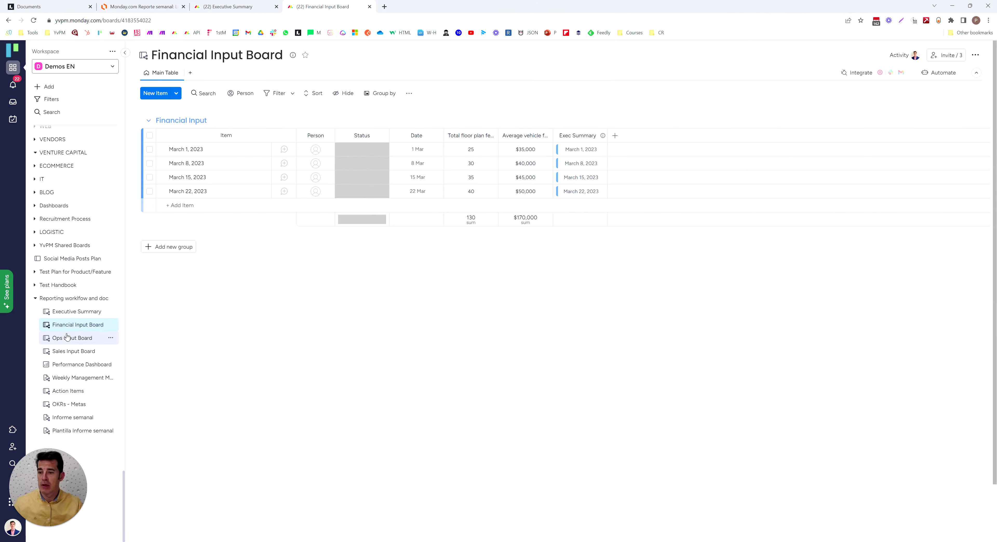
{"action": "left_click", "coordinate": [67, 339]}
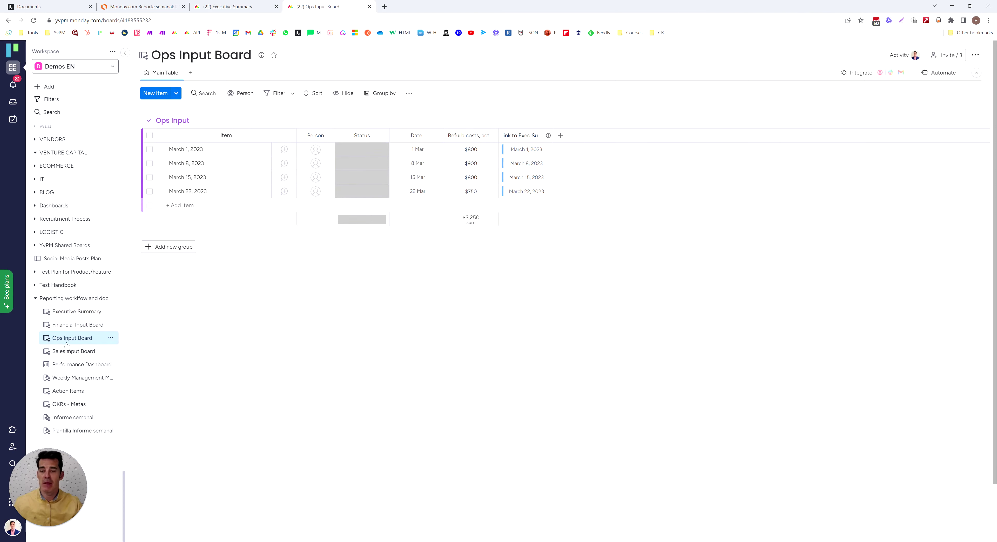
{"action": "left_click", "coordinate": [62, 366]}
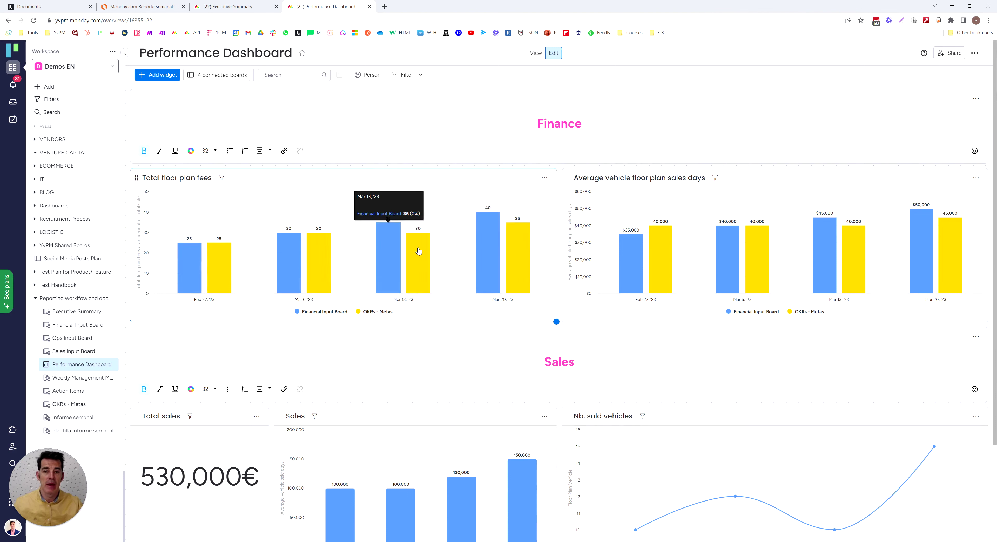
{"action": "mouse_move", "coordinate": [396, 277]}
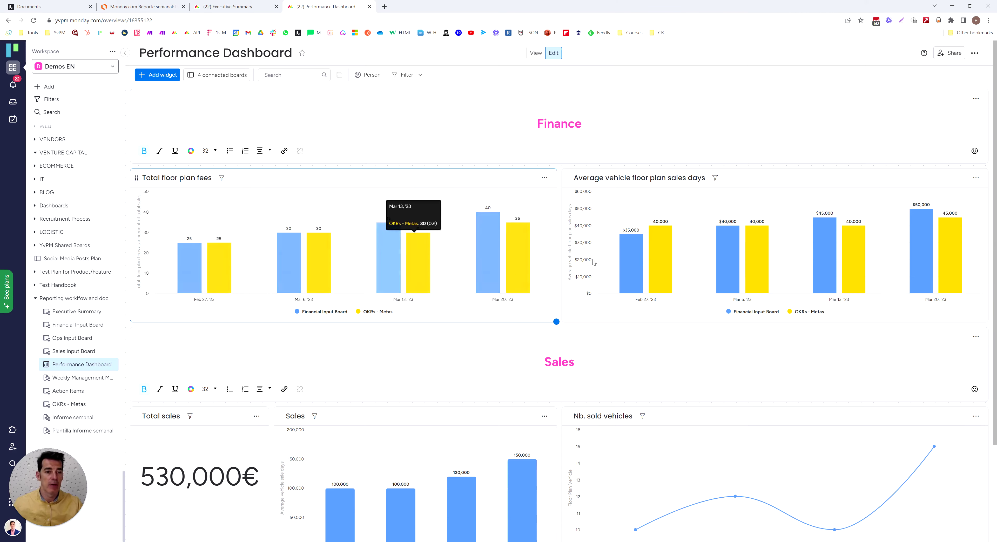
{"action": "scroll", "coordinate": [639, 251], "scroll_direction": "down", "scroll_amount": 3}
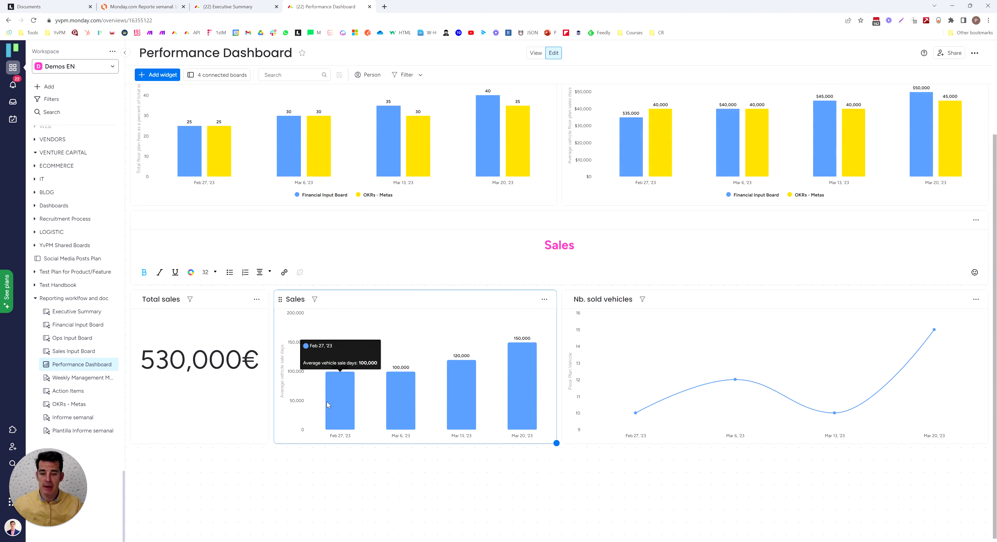
{"action": "mouse_move", "coordinate": [727, 384]}
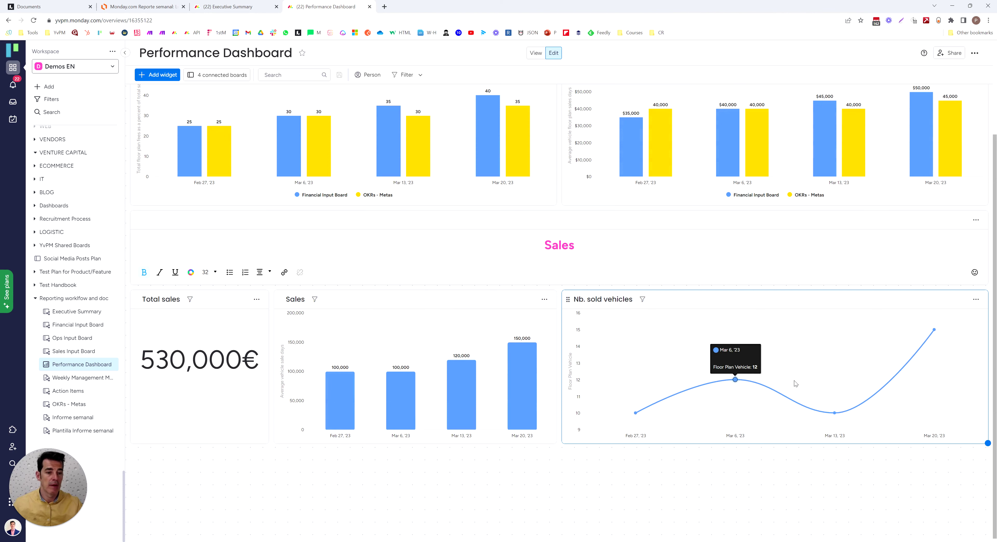
{"action": "scroll", "coordinate": [635, 271], "scroll_direction": "up", "scroll_amount": 3}
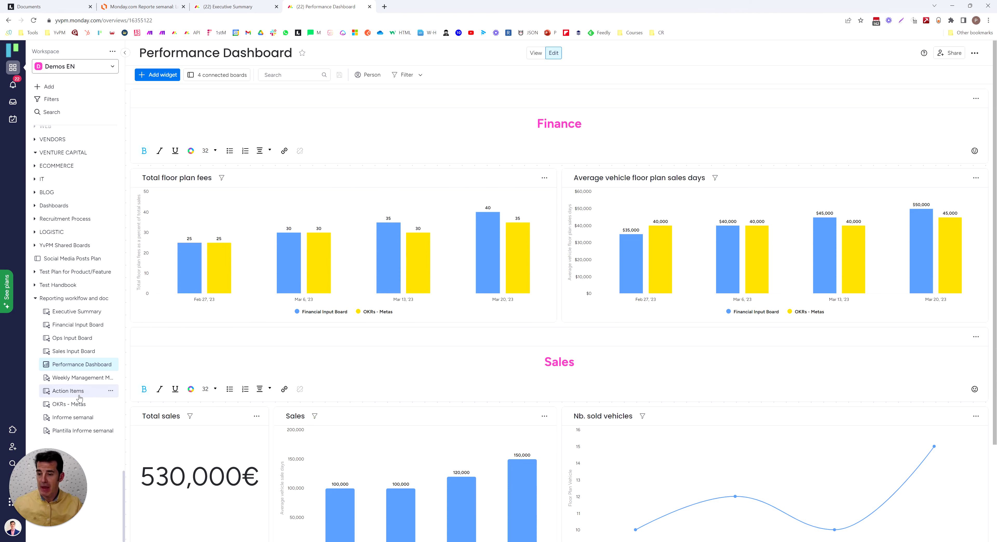
Review the OKRs - Metas board, including the date of the March 22, 2023 item, and the Sales Input Board.
{"action": "left_click", "coordinate": [73, 405]}
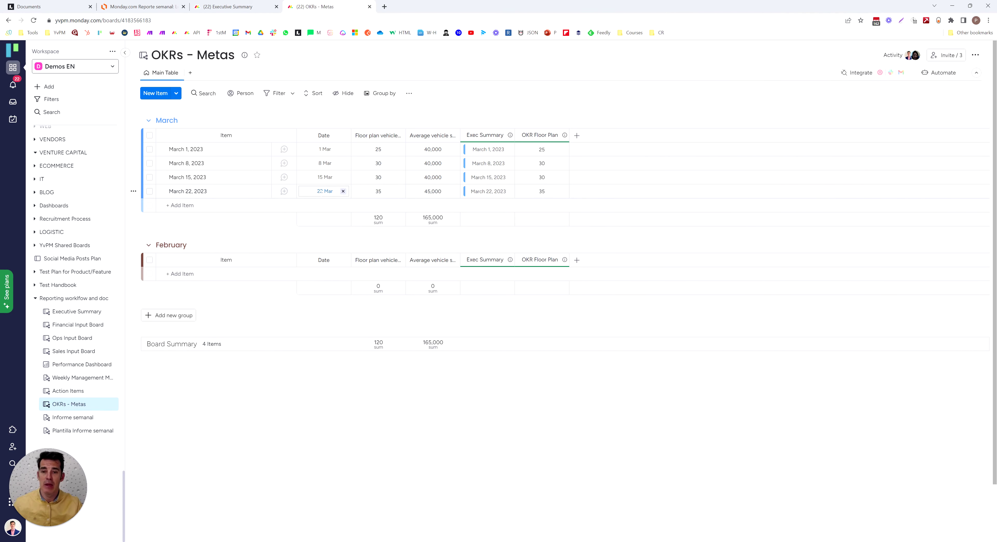
{"action": "left_click", "coordinate": [321, 191]}
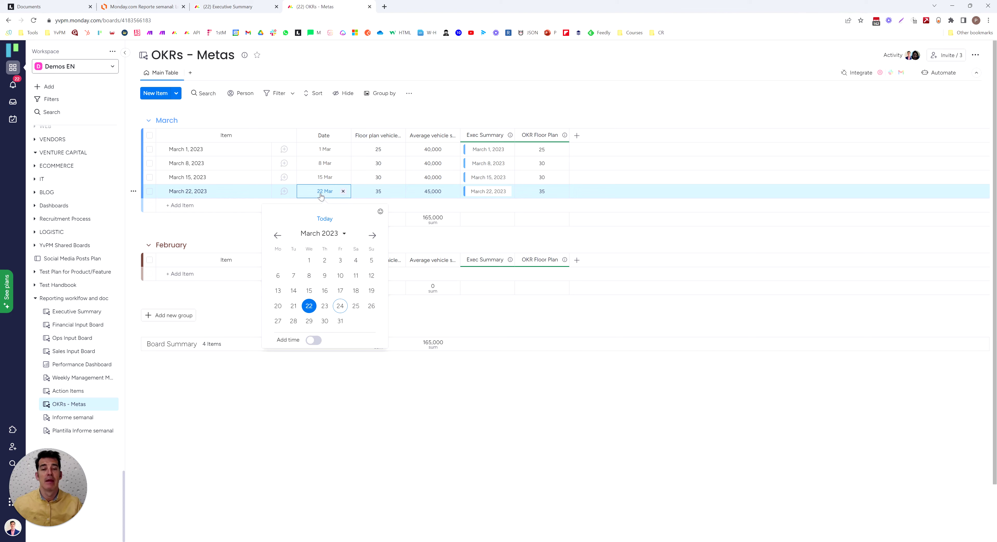
{"action": "left_click", "coordinate": [351, 114]}
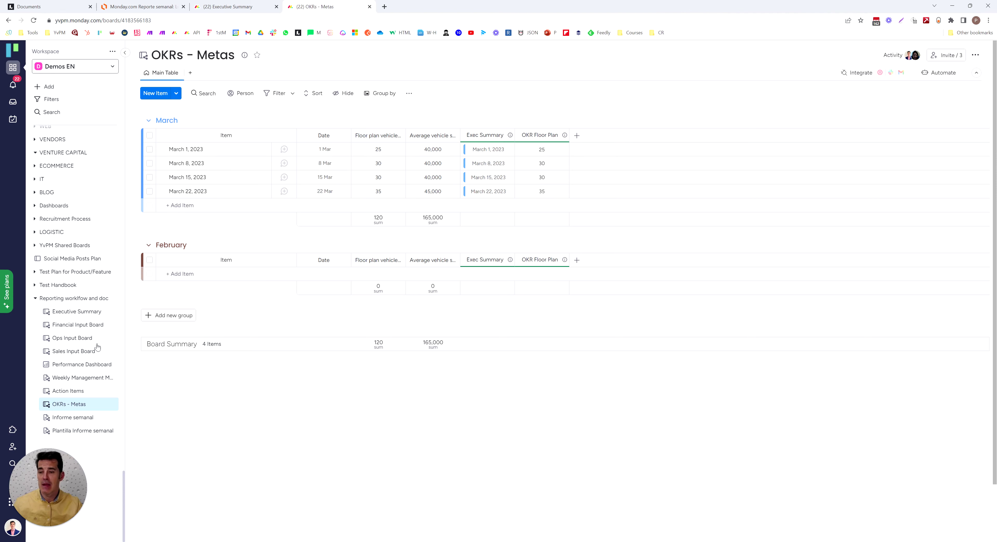
{"action": "left_click", "coordinate": [78, 351]}
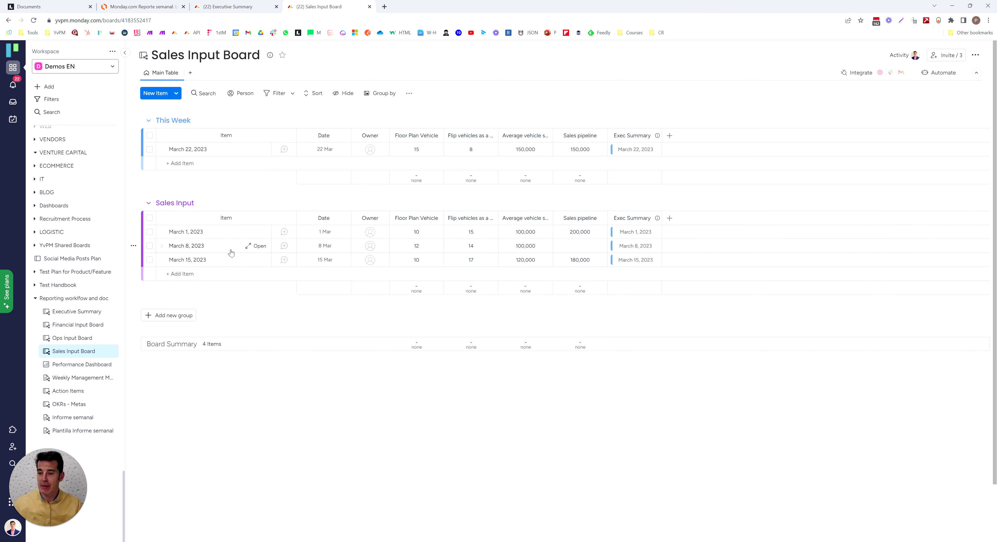
Add a Chart widget to the Performance Dashboard.
{"action": "left_click", "coordinate": [73, 366]}
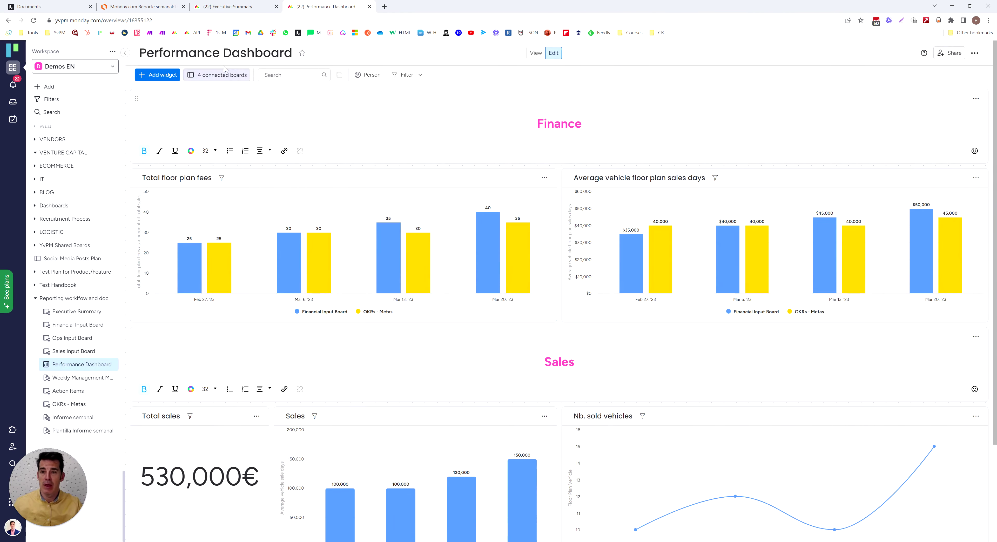
{"action": "left_click", "coordinate": [163, 75]}
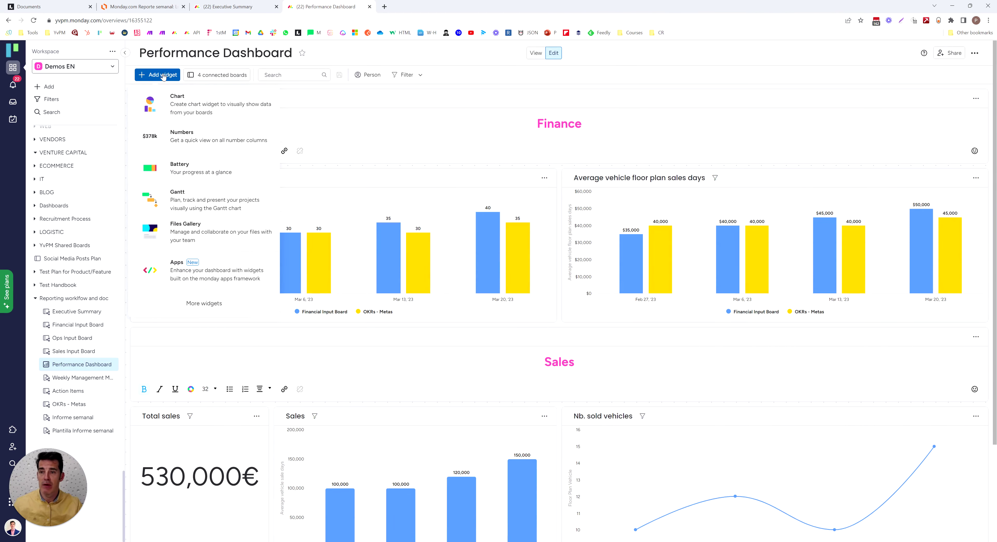
{"action": "left_click", "coordinate": [192, 100]}
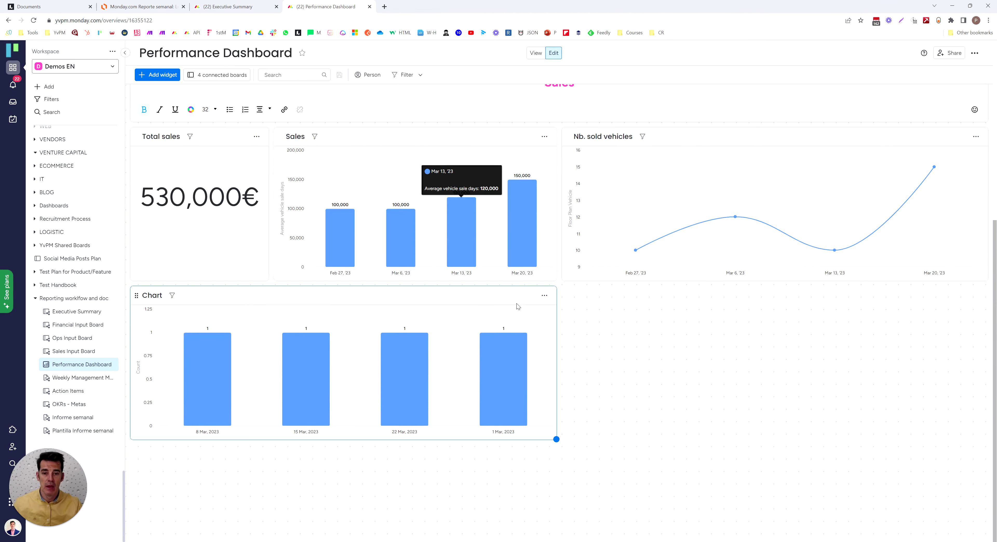
In the new chart's settings, exclude the Ops Input Board and Financial Input Board, keeping Sales Input Board and OKRs - Metas.
{"action": "left_click", "coordinate": [544, 297]}
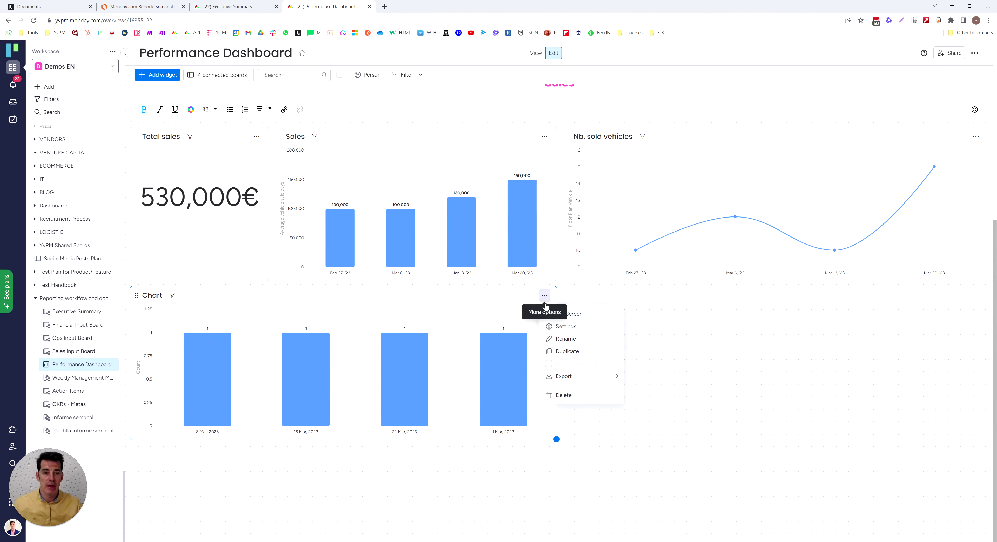
{"action": "left_click", "coordinate": [555, 327]}
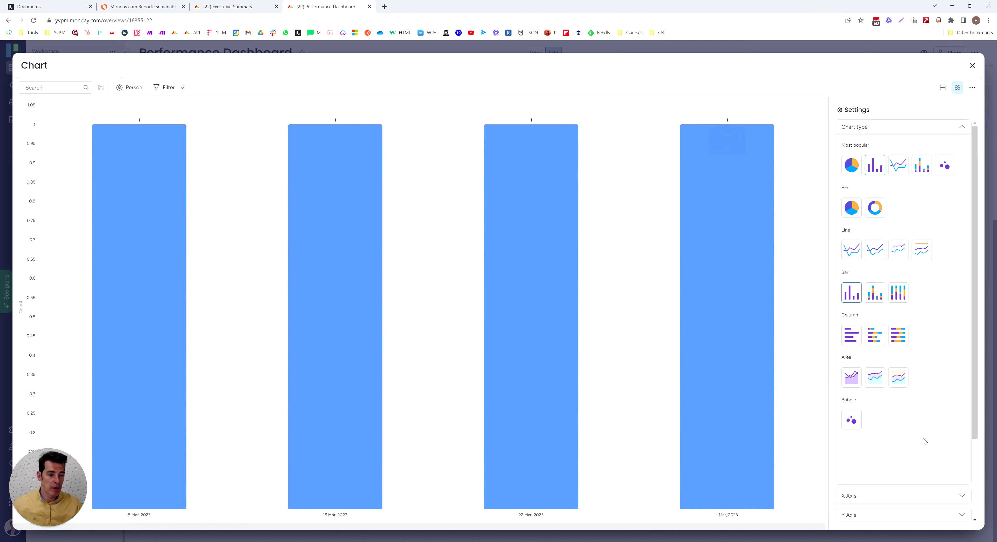
{"action": "left_click", "coordinate": [901, 473]}
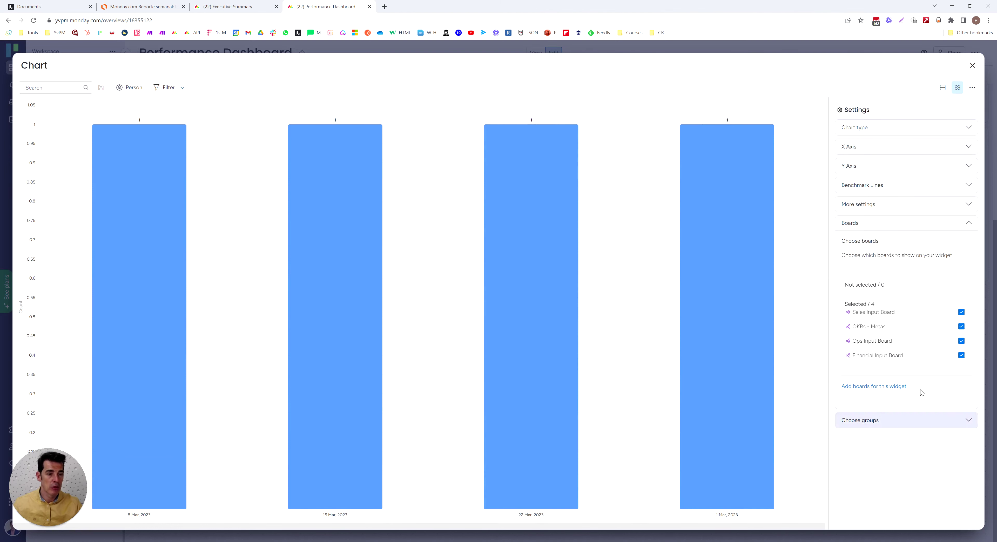
{"action": "left_click", "coordinate": [961, 341]}
{"action": "left_click", "coordinate": [961, 356]}
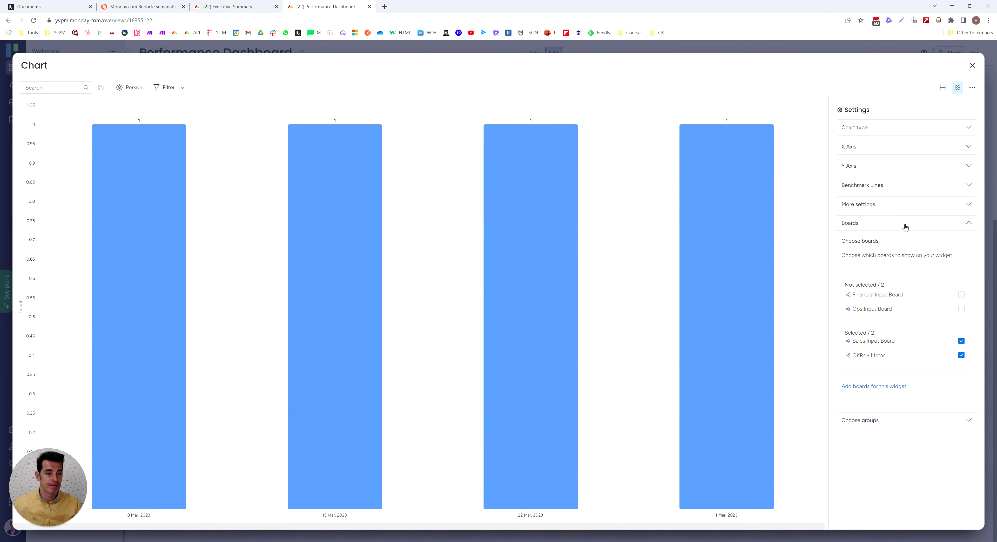
Change the new chart's type to Stacked Bar.
{"action": "left_click", "coordinate": [851, 147]}
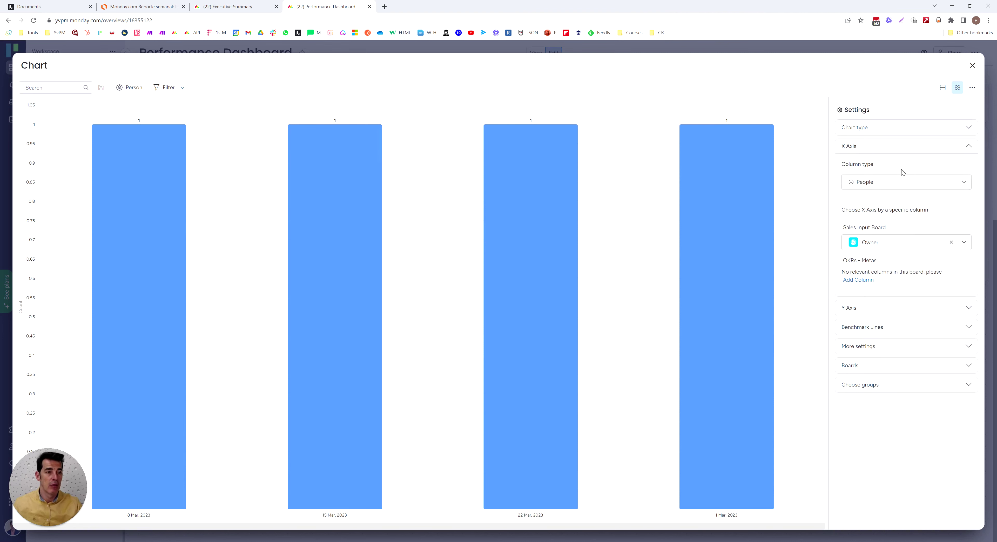
{"action": "left_click", "coordinate": [902, 128]}
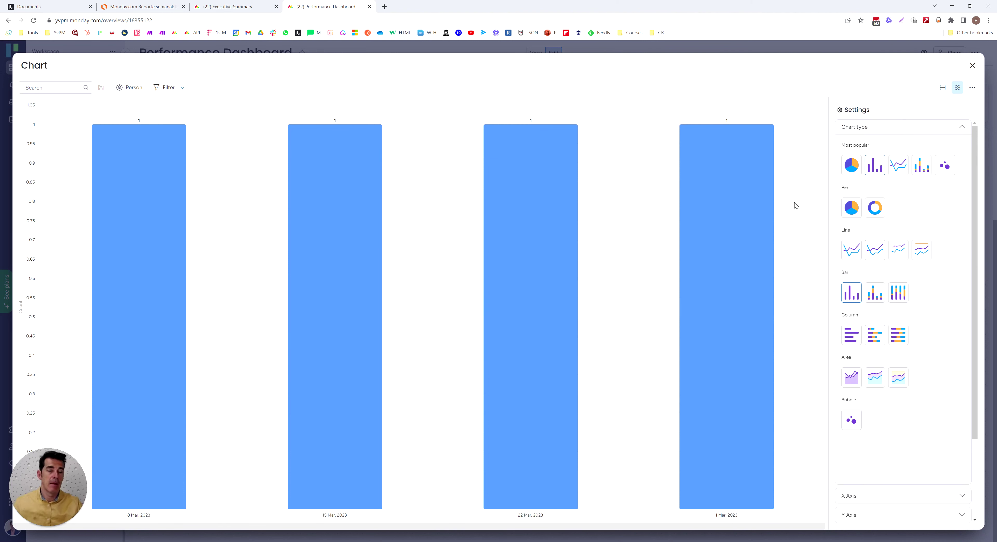
{"action": "left_click", "coordinate": [922, 167]}
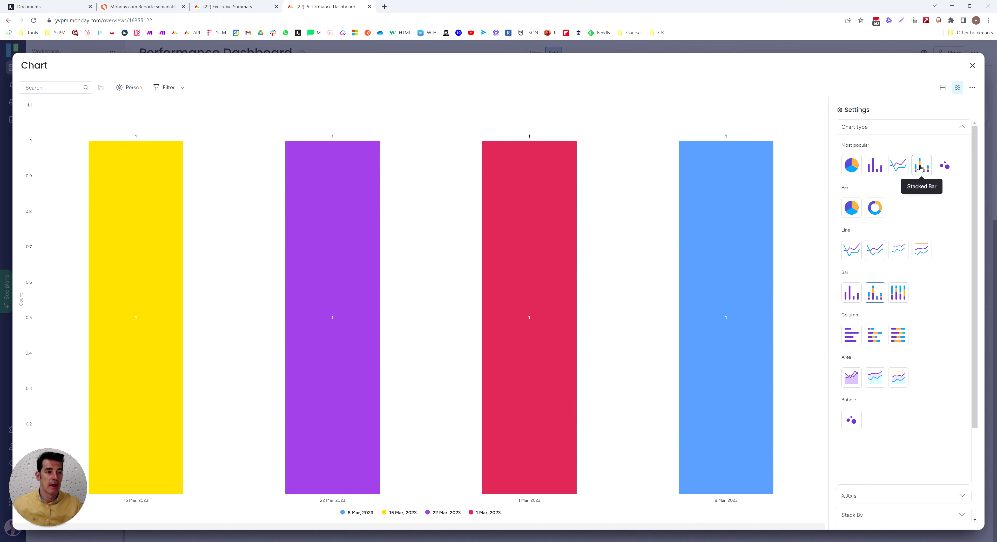
{"action": "left_click", "coordinate": [919, 202]}
{"action": "scroll", "coordinate": [919, 204], "scroll_direction": "down", "scroll_amount": 3}
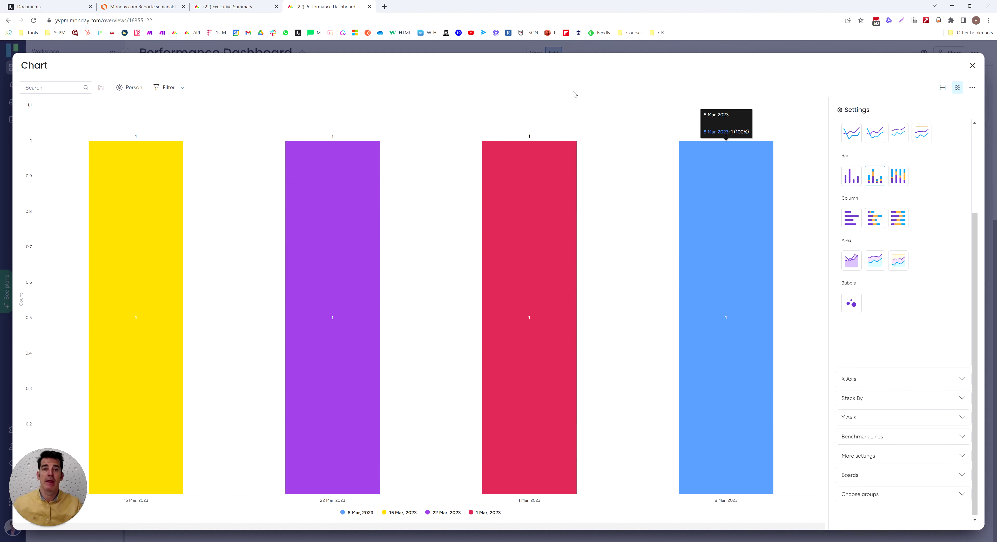
Set the chart's X axis to the Date column type, grouped by week.
{"action": "left_click", "coordinate": [853, 380]}
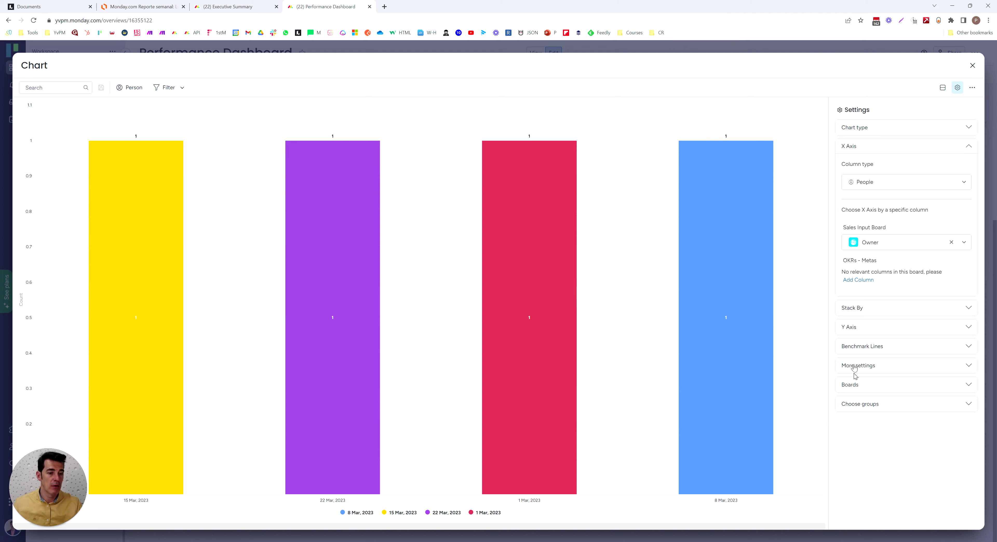
{"action": "left_click", "coordinate": [867, 189]}
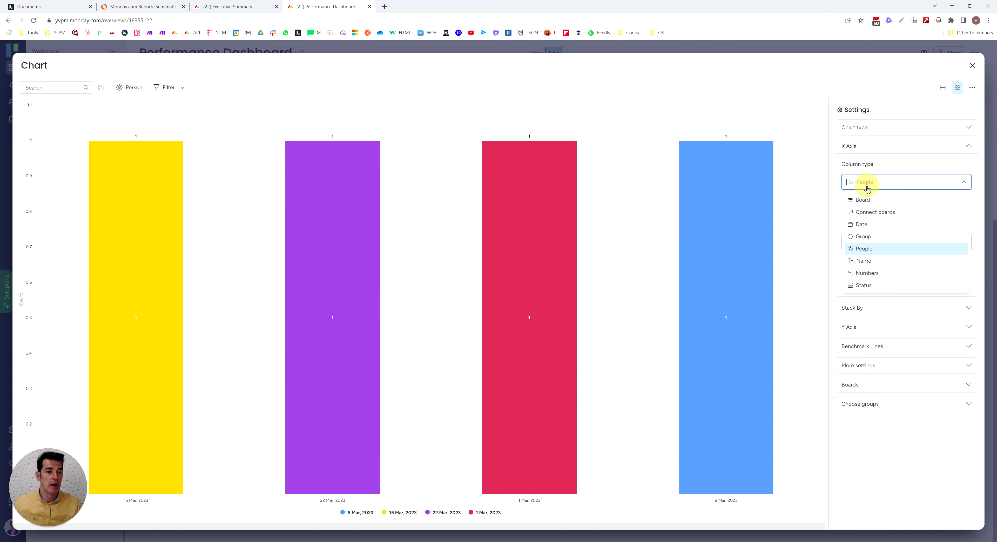
{"action": "left_click", "coordinate": [862, 225]}
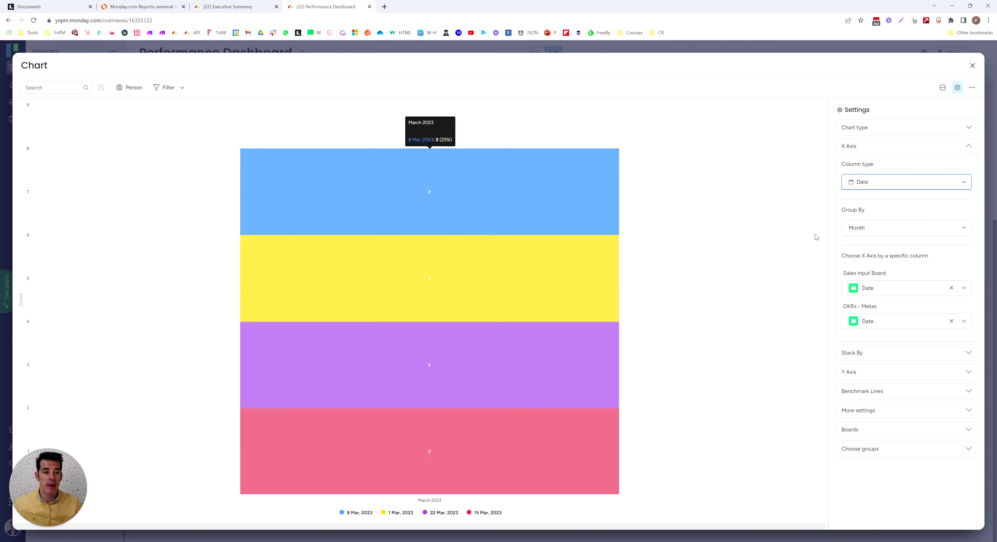
{"action": "left_click", "coordinate": [856, 230]}
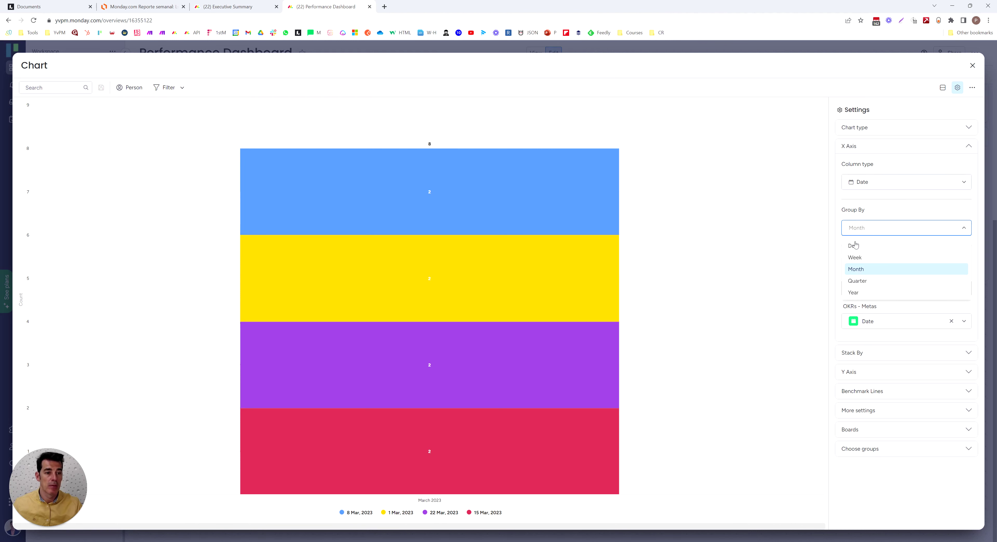
{"action": "left_click", "coordinate": [855, 258]}
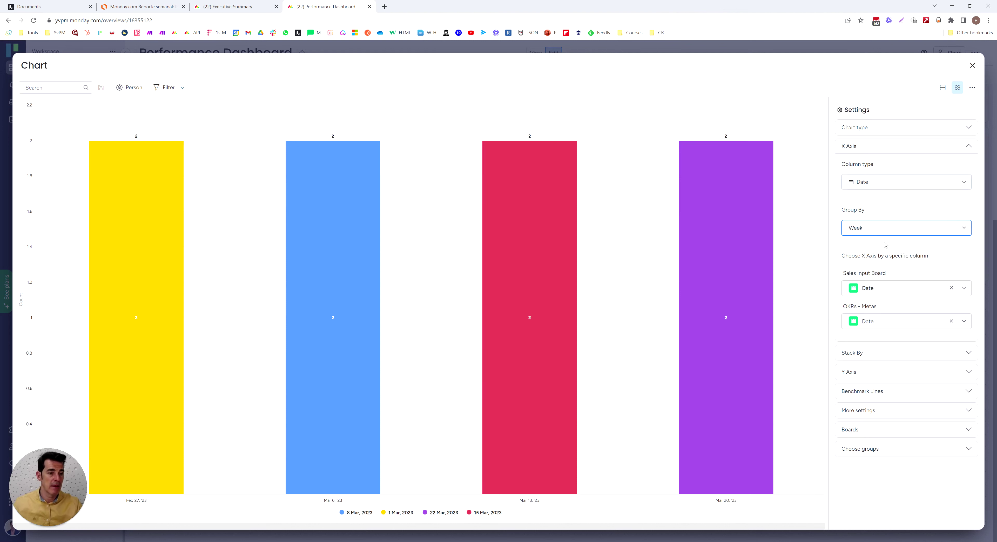
{"action": "left_click", "coordinate": [862, 290]}
{"action": "left_click", "coordinate": [860, 287]}
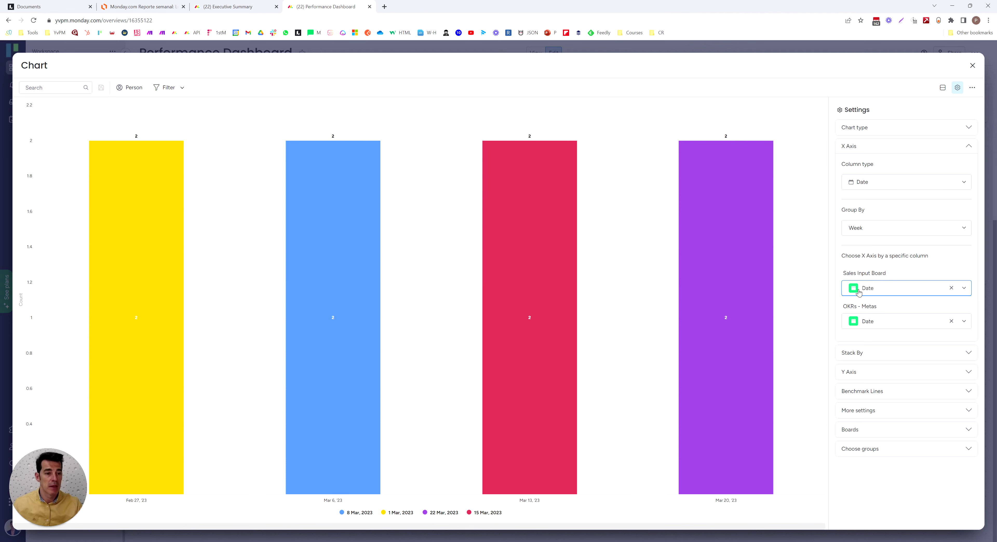
Stack the chart's values by Board and enable Expanded Stack Mode.
{"action": "left_click", "coordinate": [852, 352]}
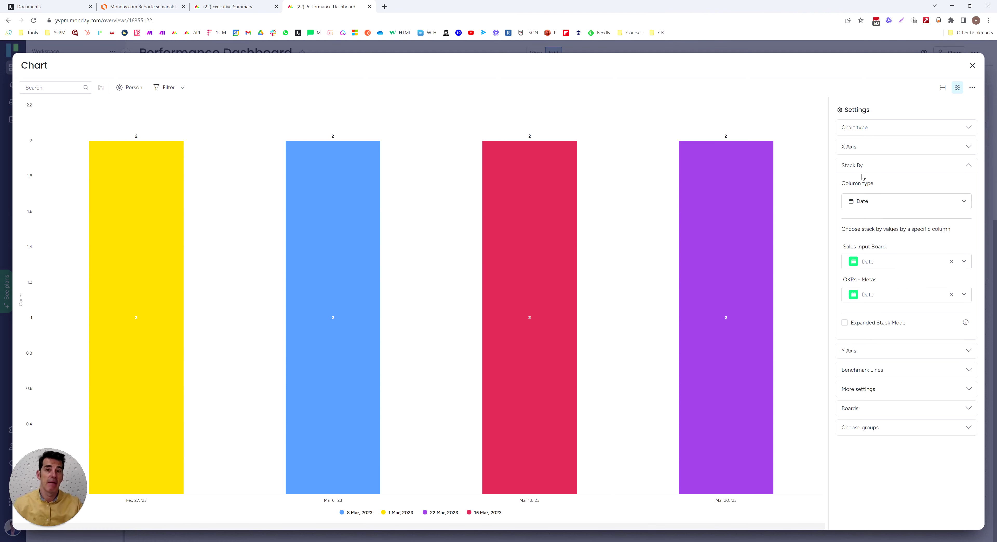
{"action": "left_click", "coordinate": [855, 201]}
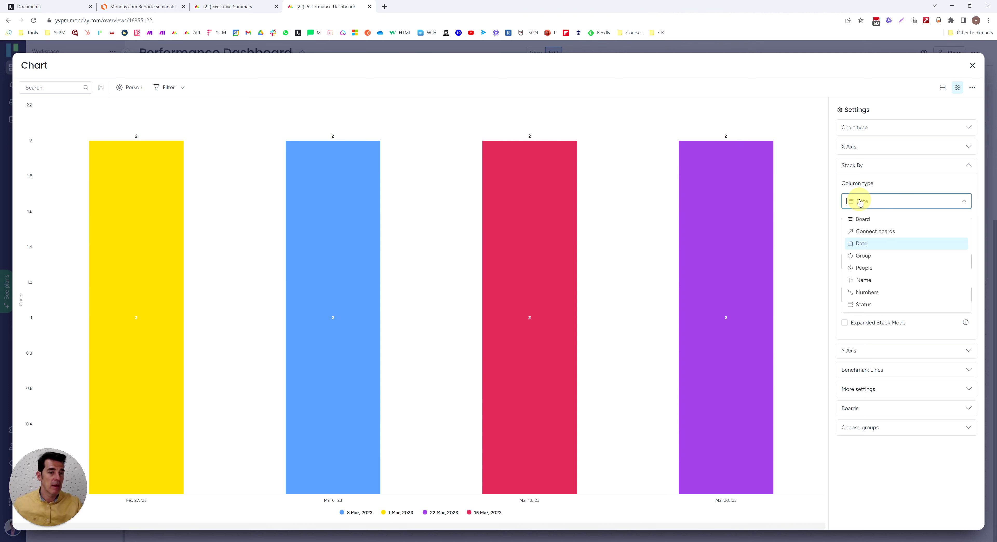
{"action": "left_click", "coordinate": [861, 220]}
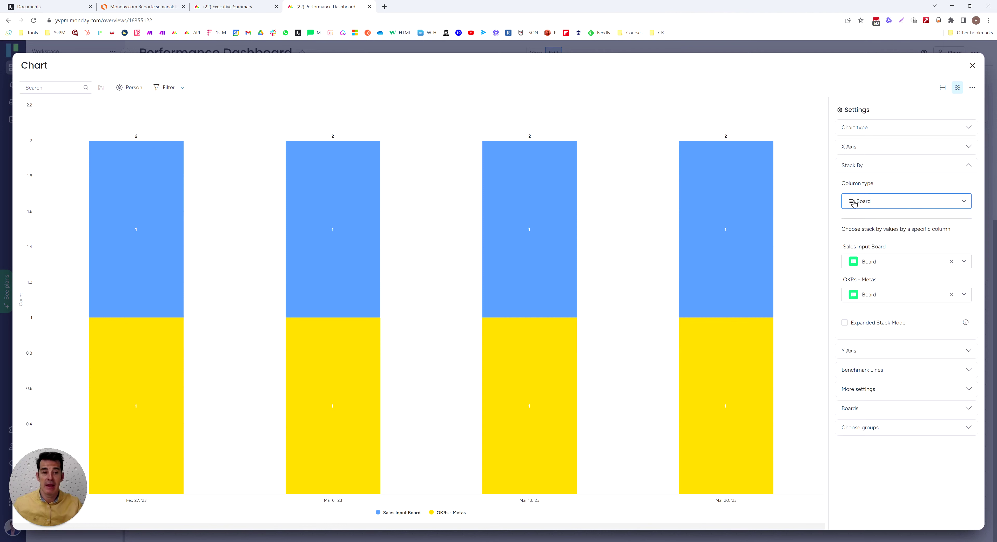
{"action": "left_click", "coordinate": [881, 259]}
{"action": "left_click", "coordinate": [881, 259]}
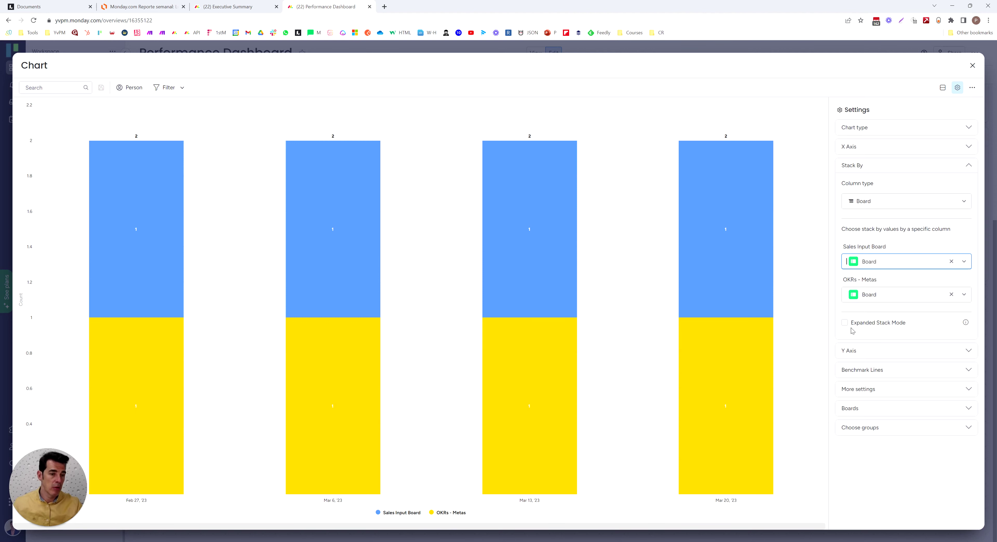
{"action": "left_click", "coordinate": [844, 323]}
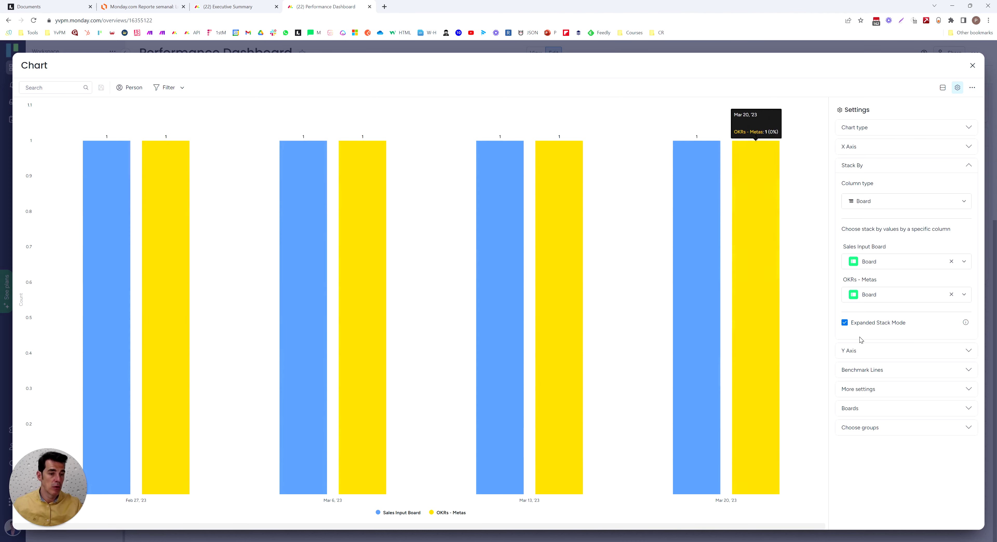
Set the chart's Y axis to the Numbers column type.
{"action": "left_click", "coordinate": [857, 351]}
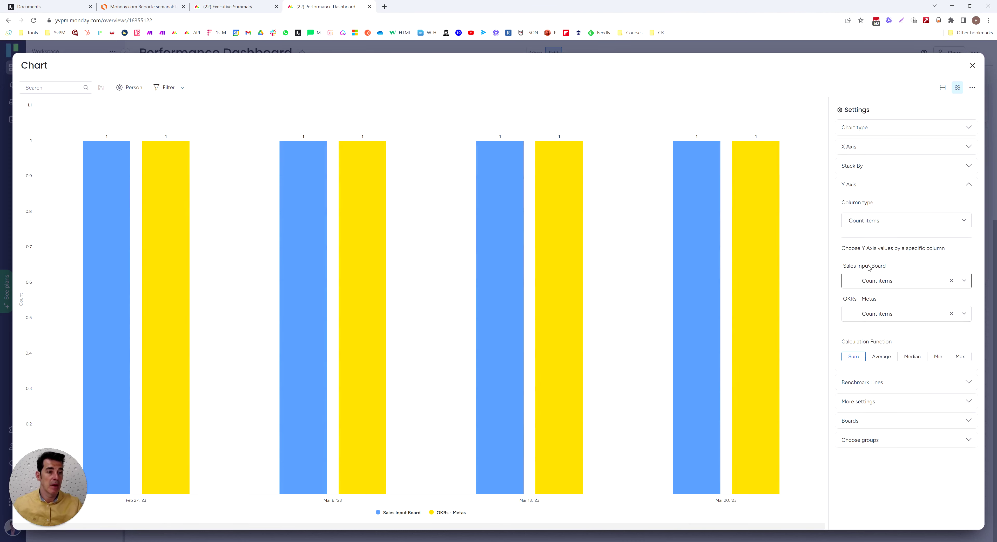
{"action": "left_click", "coordinate": [860, 226]}
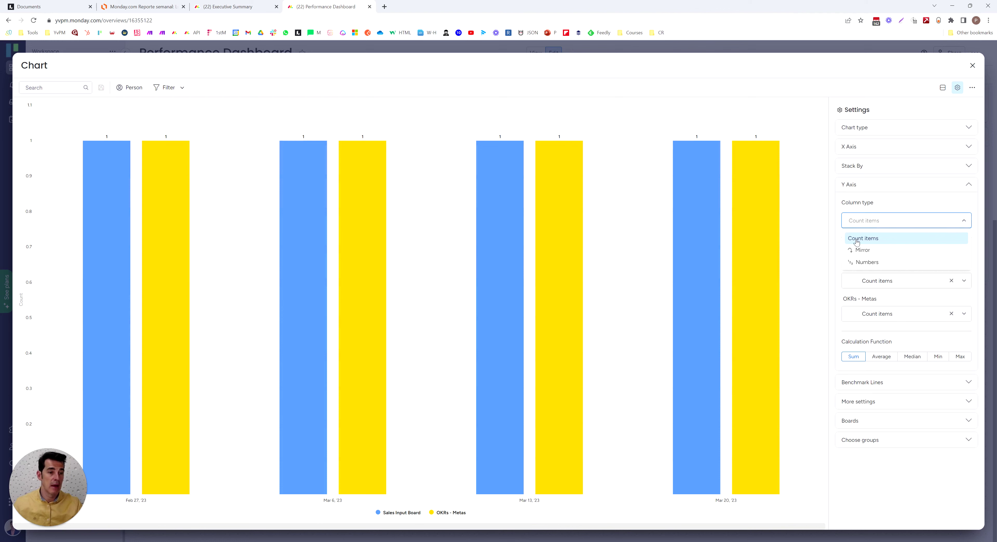
{"action": "left_click", "coordinate": [860, 263]}
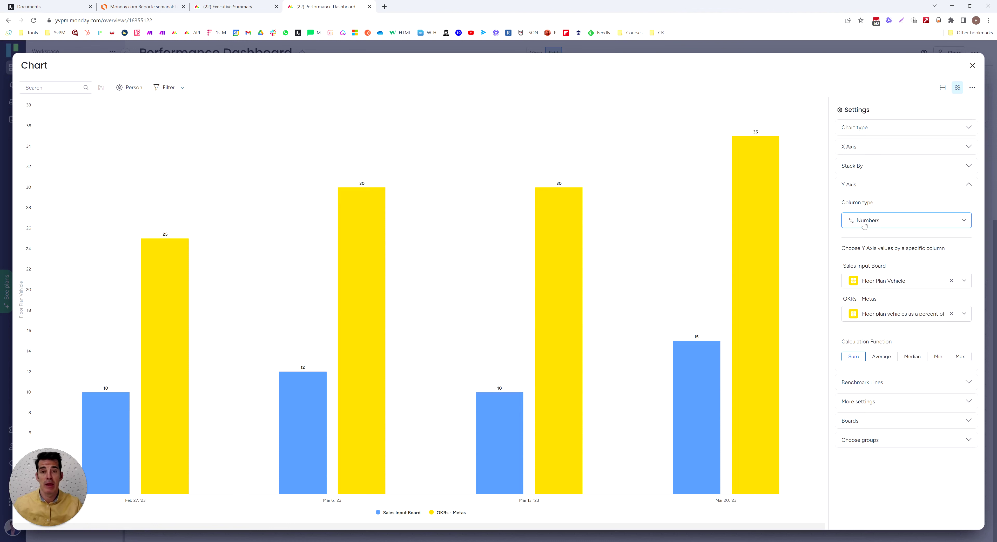
Try Sales pipeline as the Sales Input Board's Y-axis column and dismiss the clock notification.
{"action": "left_click", "coordinate": [876, 281]}
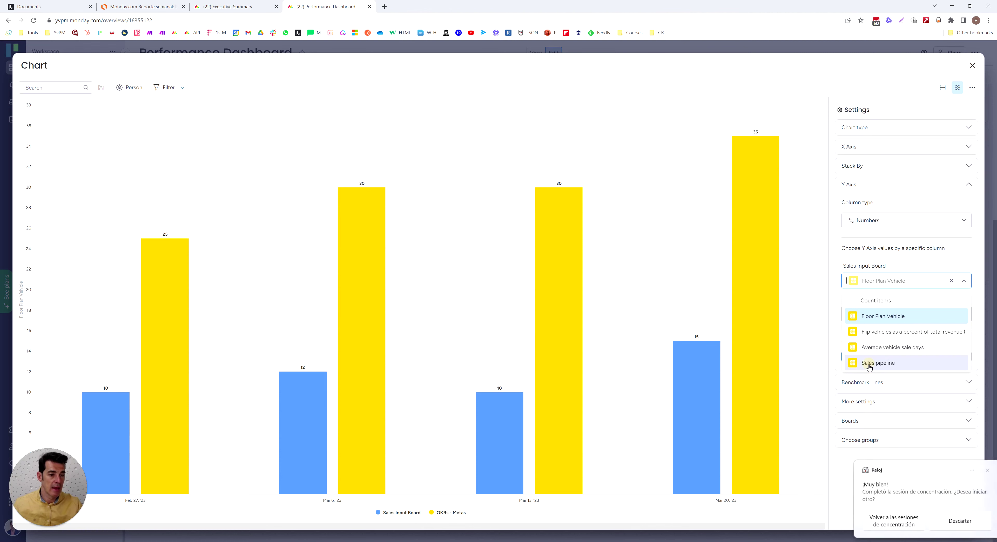
{"action": "left_click", "coordinate": [869, 365]}
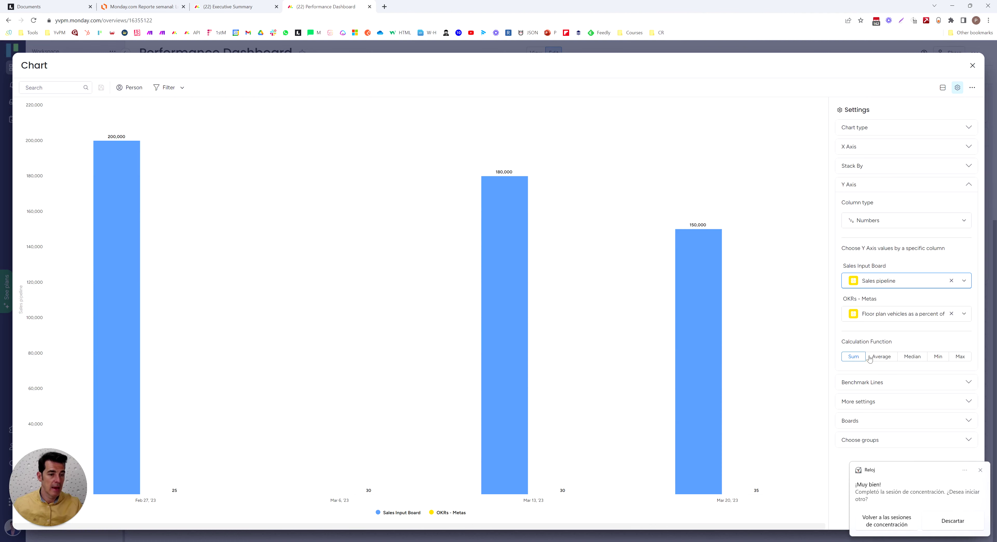
{"action": "left_click", "coordinate": [981, 470]}
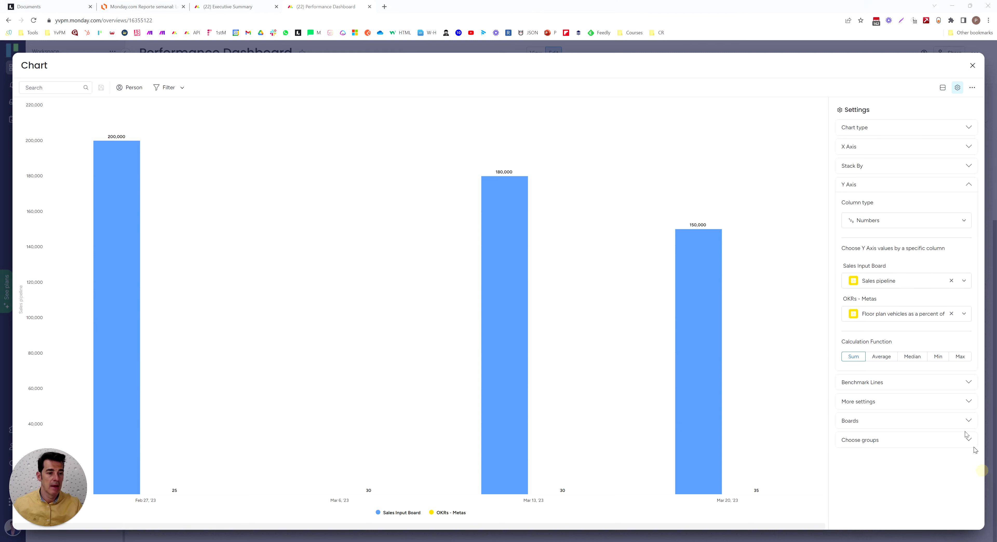
Use Average vehicle sale days as the Y-axis column for both OKRs - Metas and Sales Input Board.
{"action": "left_click", "coordinate": [874, 316]}
{"action": "left_click", "coordinate": [883, 365]}
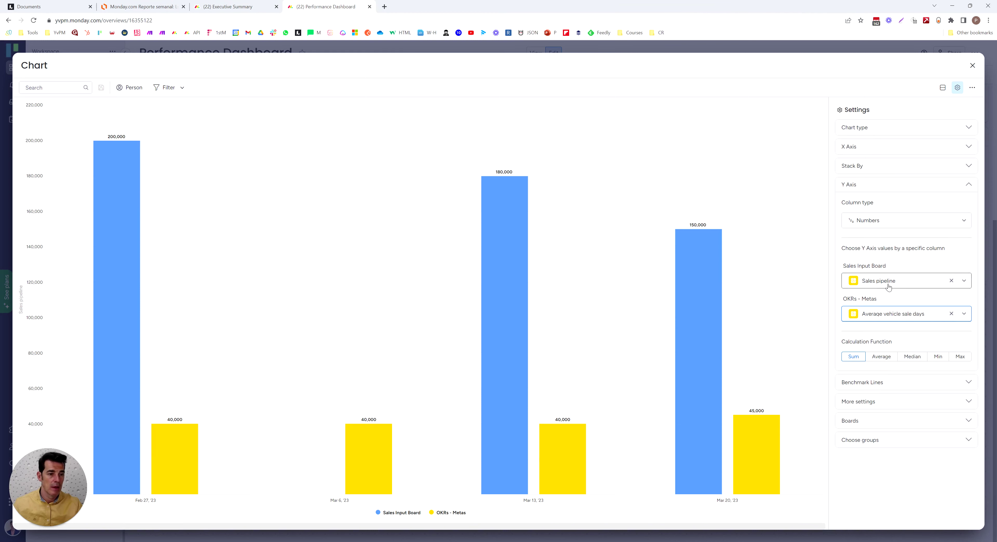
{"action": "left_click", "coordinate": [891, 314]}
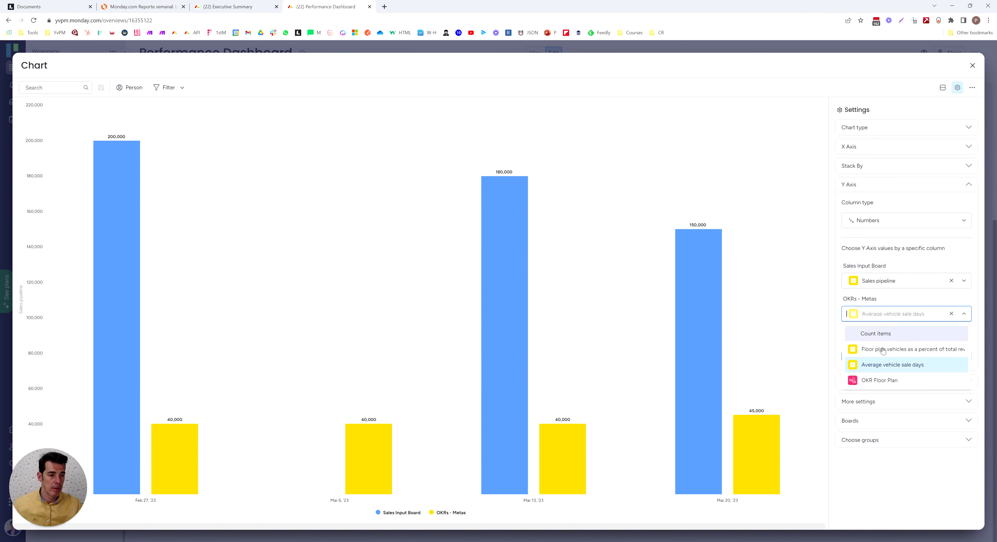
{"action": "left_click", "coordinate": [877, 365]}
{"action": "left_click", "coordinate": [872, 276]}
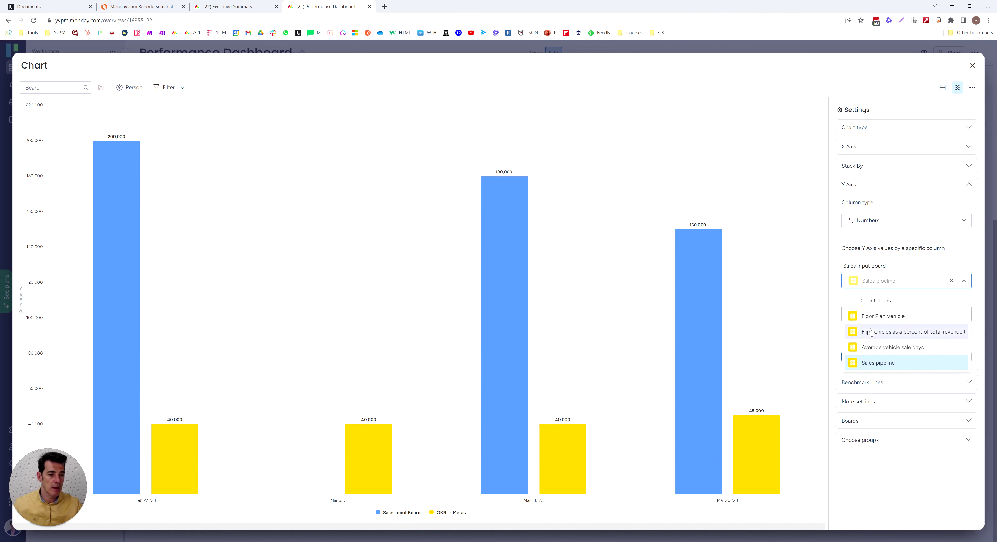
{"action": "left_click", "coordinate": [871, 346]}
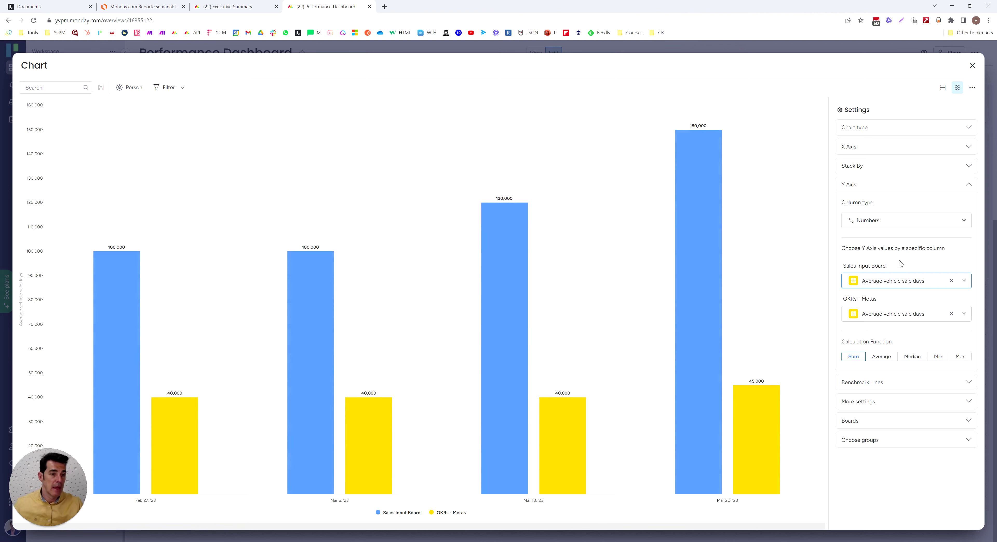
Change the chart to the fourth Line variant and enlarge its dashboard widget to nearly the full width below the existing sales widgets.
{"action": "left_click", "coordinate": [890, 127]}
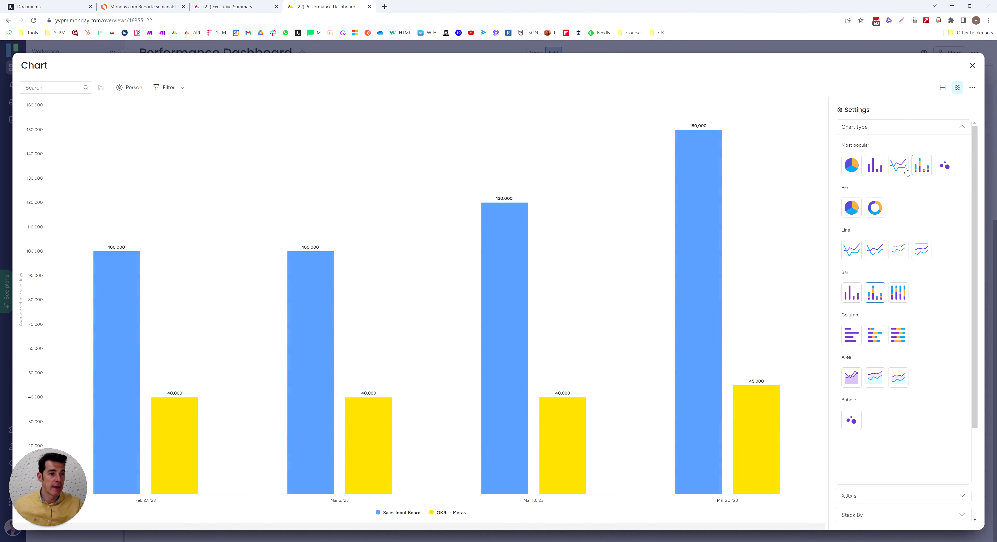
{"action": "left_click", "coordinate": [924, 251]}
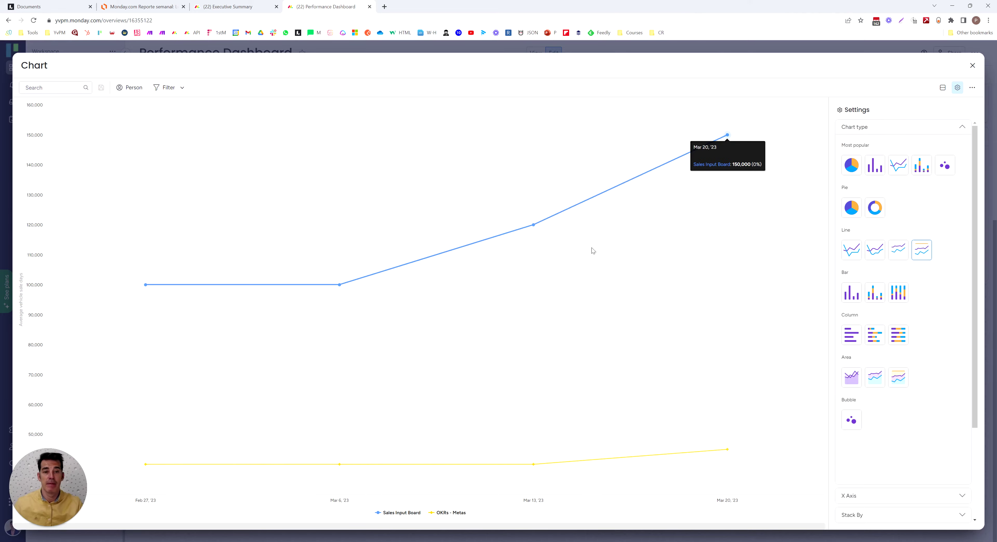
{"action": "left_click", "coordinate": [972, 66]}
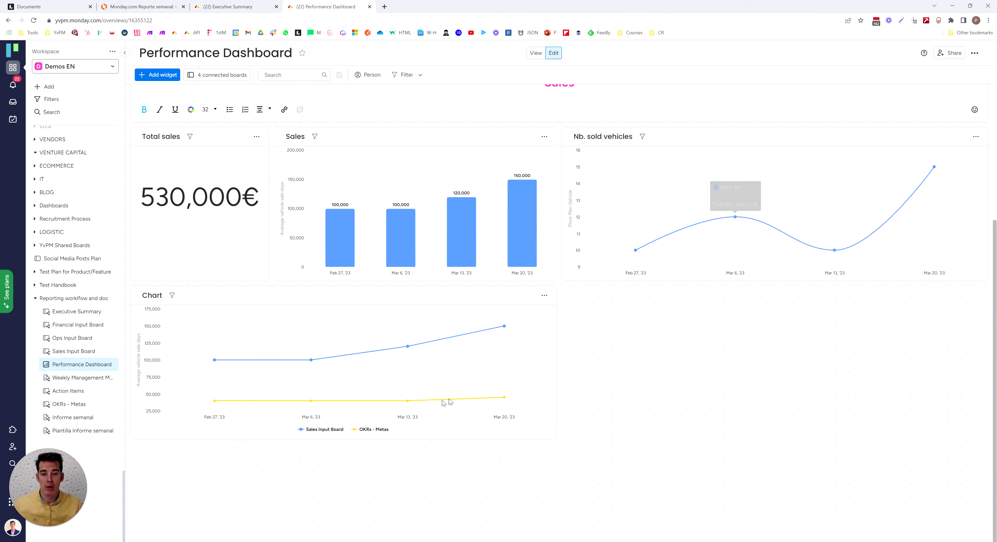
{"action": "left_click_drag", "start_coordinate": [556, 441], "coordinate": [967, 526]}
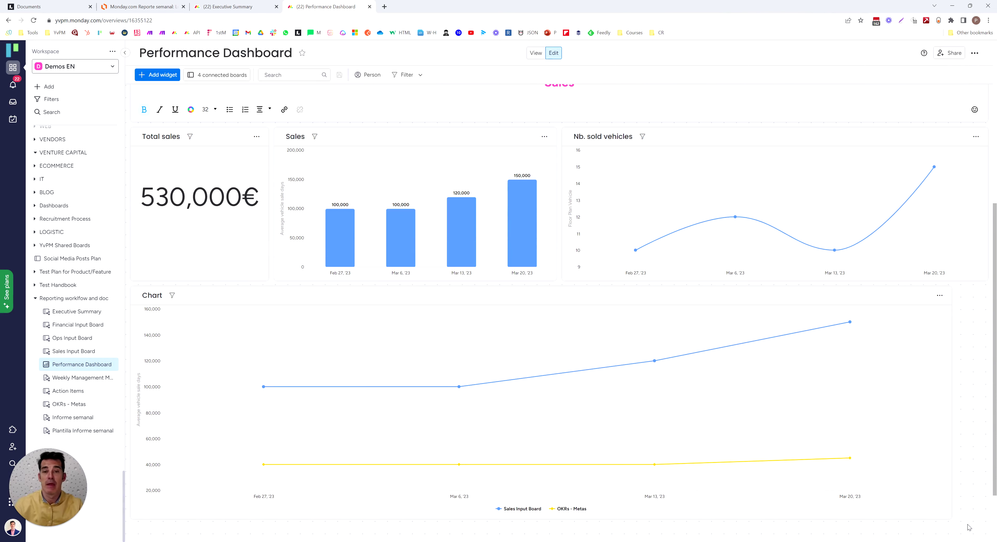